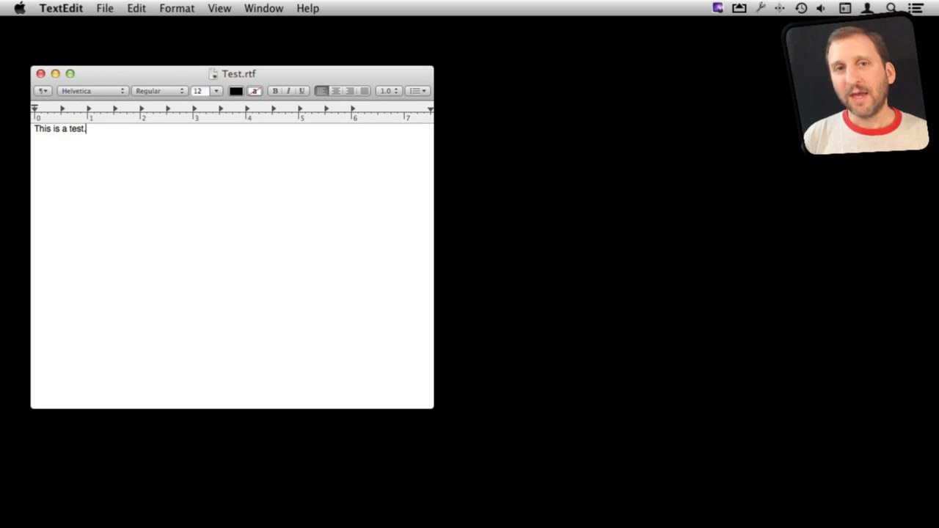
Review the Move To dialog for Test.rtf without moving the file, and the file commands attached to the document's title.
{"action": "left_click", "coordinate": [105, 8]}
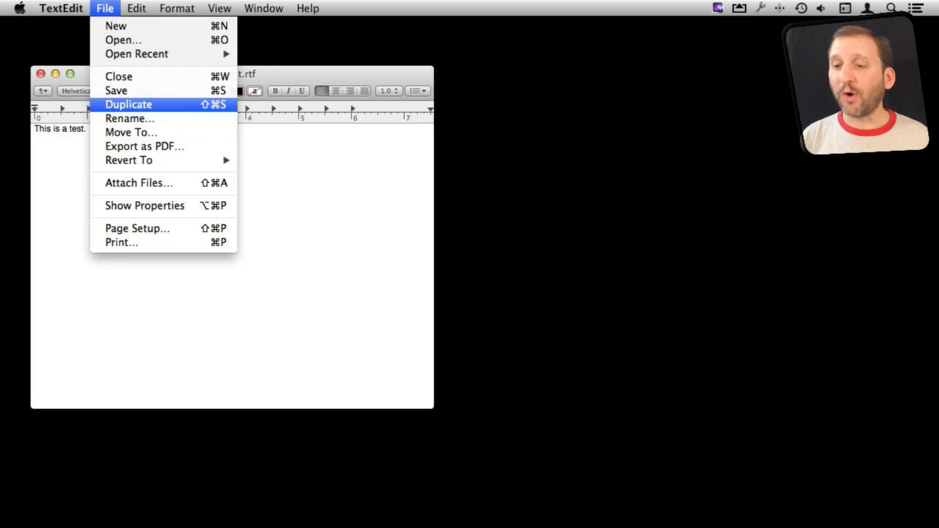
{"action": "key", "text": "alt"}
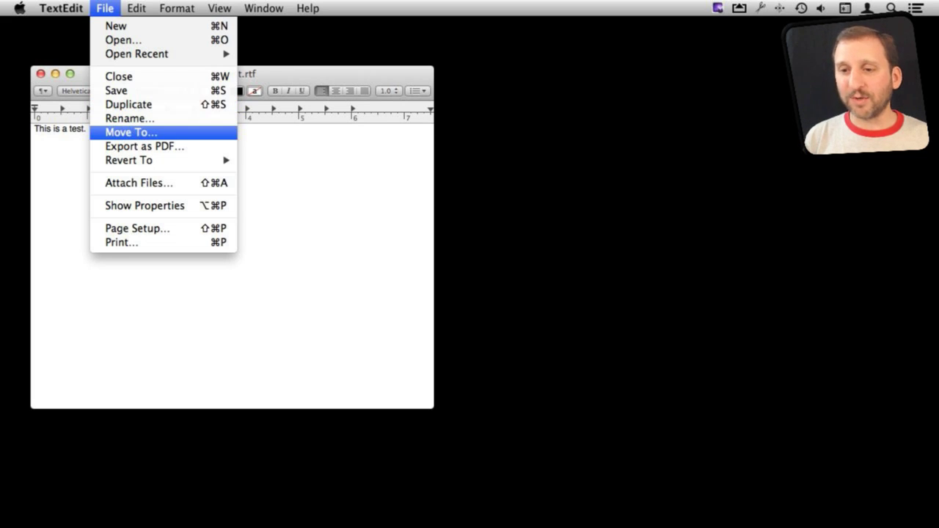
{"action": "left_click", "coordinate": [131, 133]}
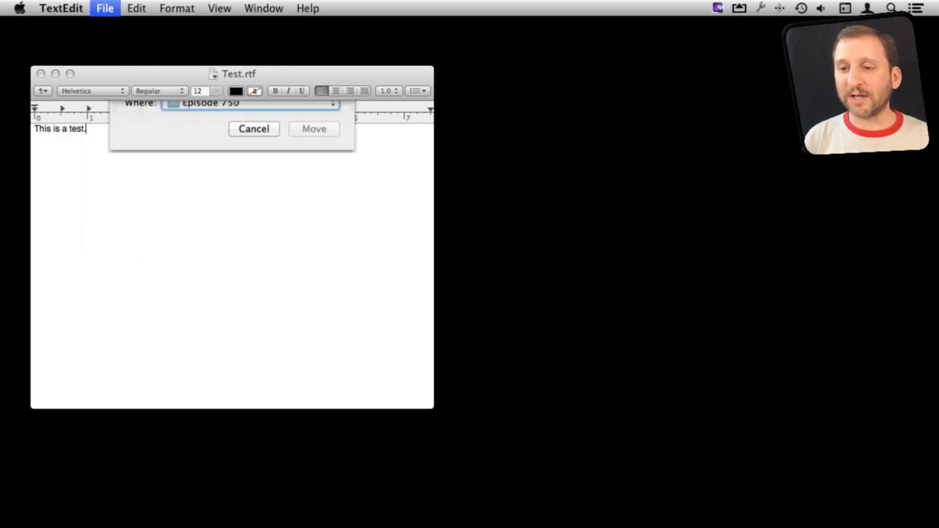
{"action": "key", "text": "Escape"}
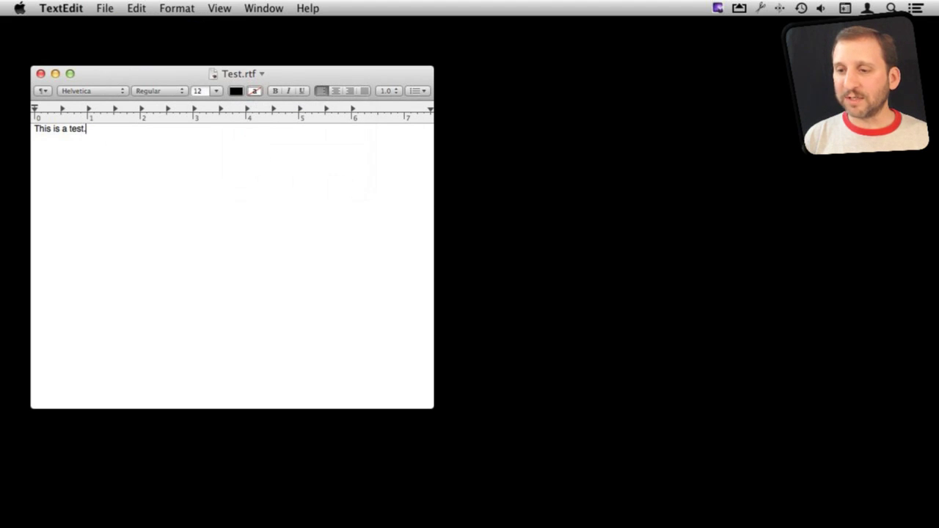
{"action": "left_click", "coordinate": [262, 74]}
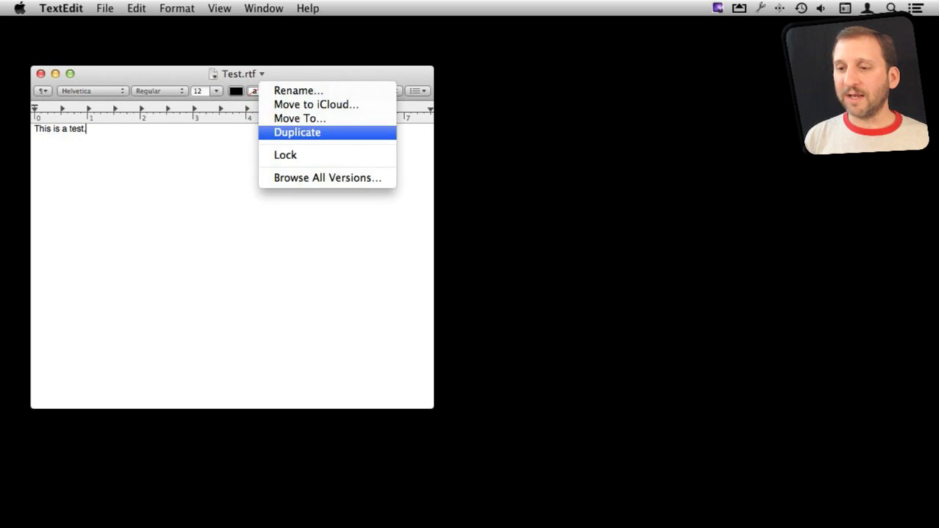
{"action": "key", "text": "Return"}
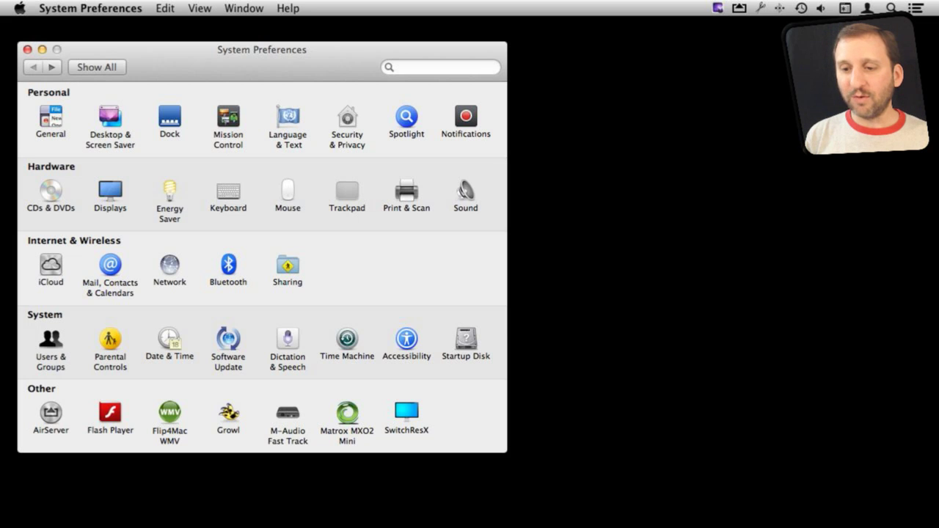
In System Preferences, open Mail, Contacts & Calendars and review the available account types and the Twitter account's settings.
{"action": "left_click", "coordinate": [110, 264]}
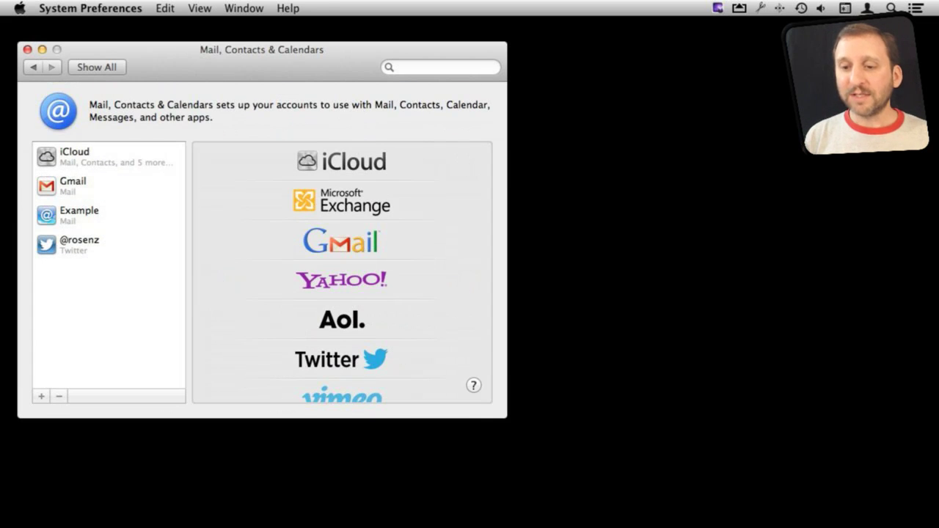
{"action": "left_click", "coordinate": [109, 245]}
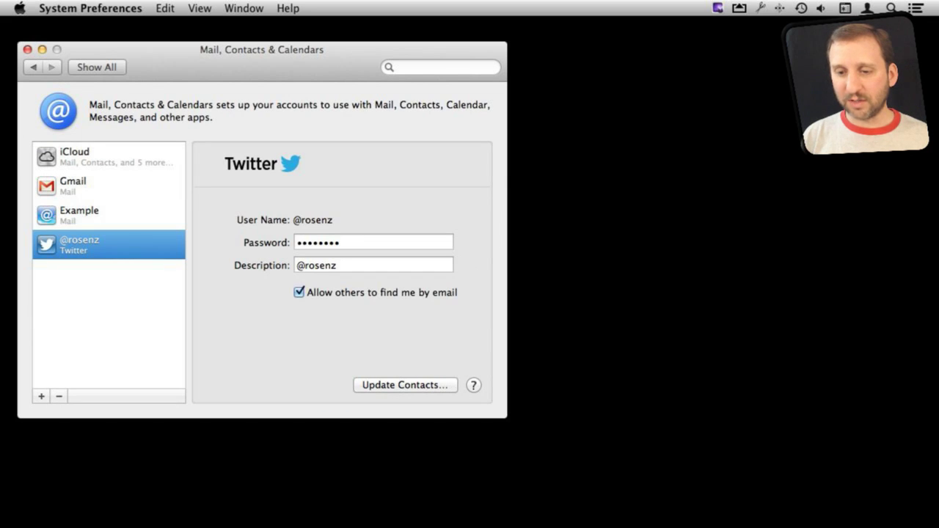
{"action": "left_click", "coordinate": [42, 396]}
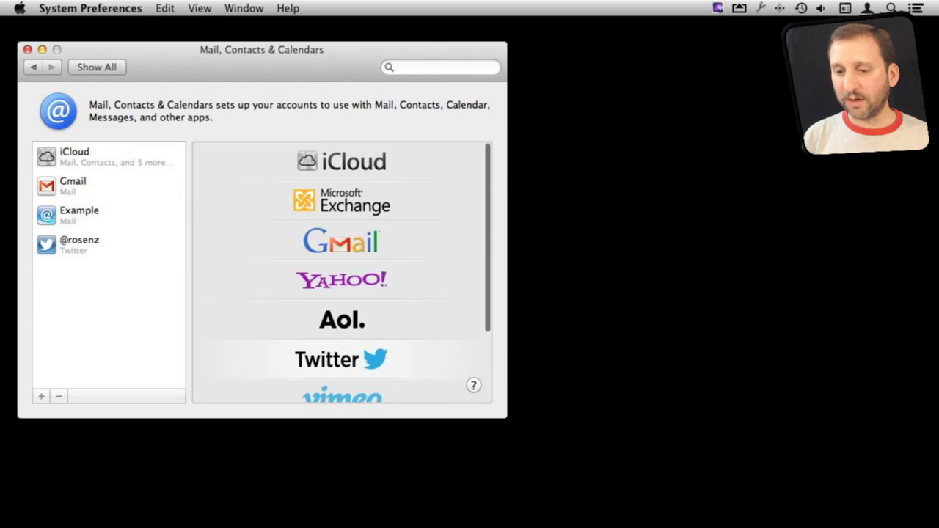
{"action": "left_click", "coordinate": [108, 245]}
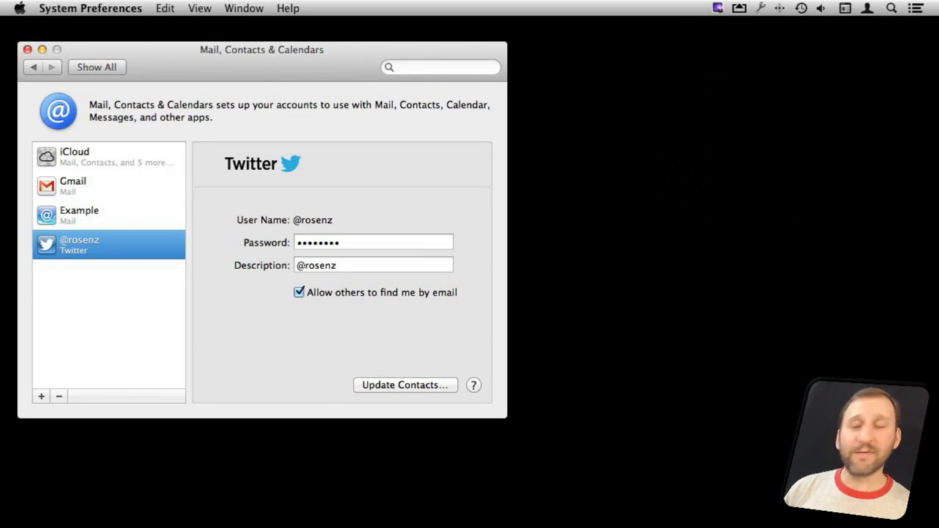
Reveal Notification Center and start composing a tweet from it.
{"action": "scroll", "coordinate": [470, 264], "scroll_direction": "right", "scroll_amount": 5}
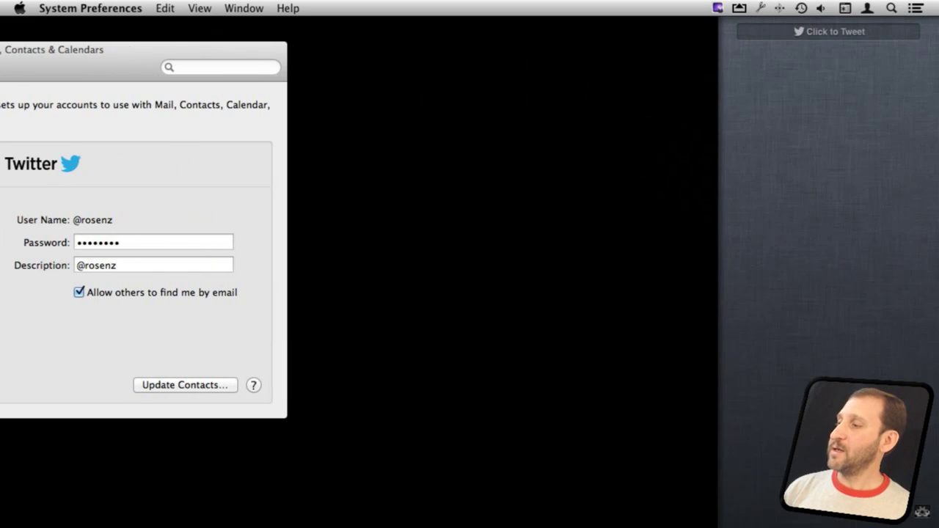
{"action": "left_click", "coordinate": [829, 31]}
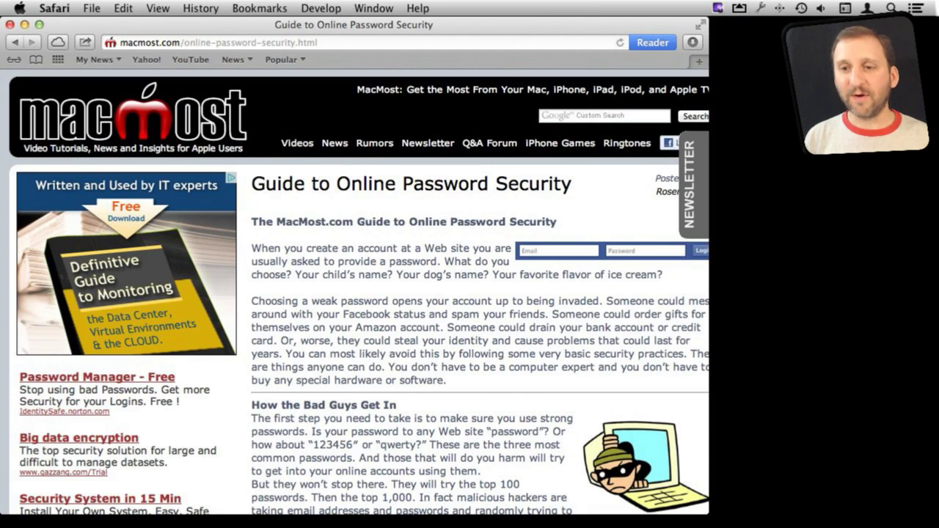
In Safari, view the saved pages in the Reading List and hide the list again.
{"action": "left_click", "coordinate": [13, 60]}
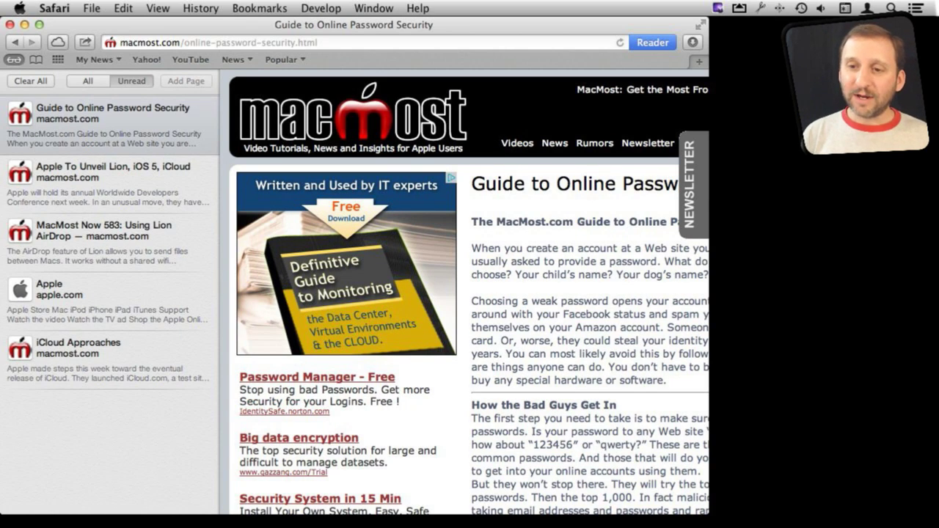
{"action": "key", "text": "super+shift+l"}
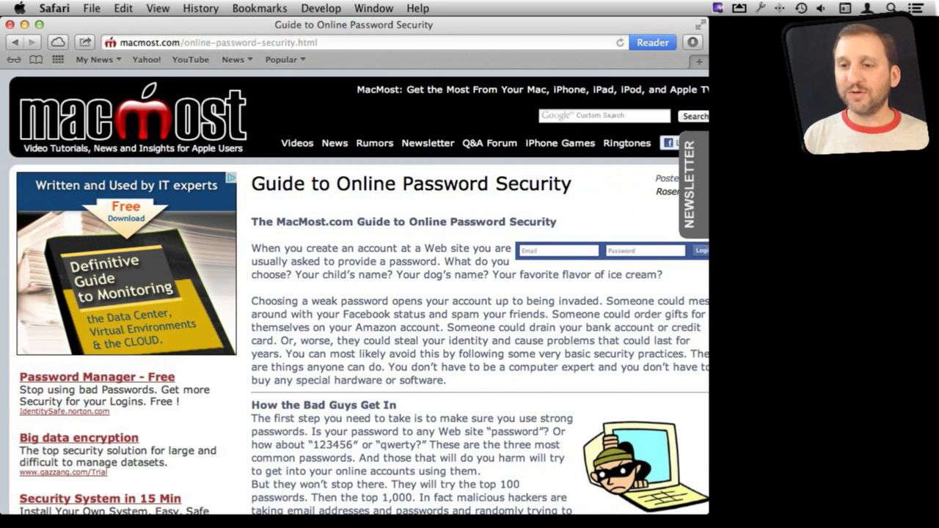
Share the Guide to Online Password Security page by email, sending the web content as a PDF.
{"action": "left_click", "coordinate": [85, 42]}
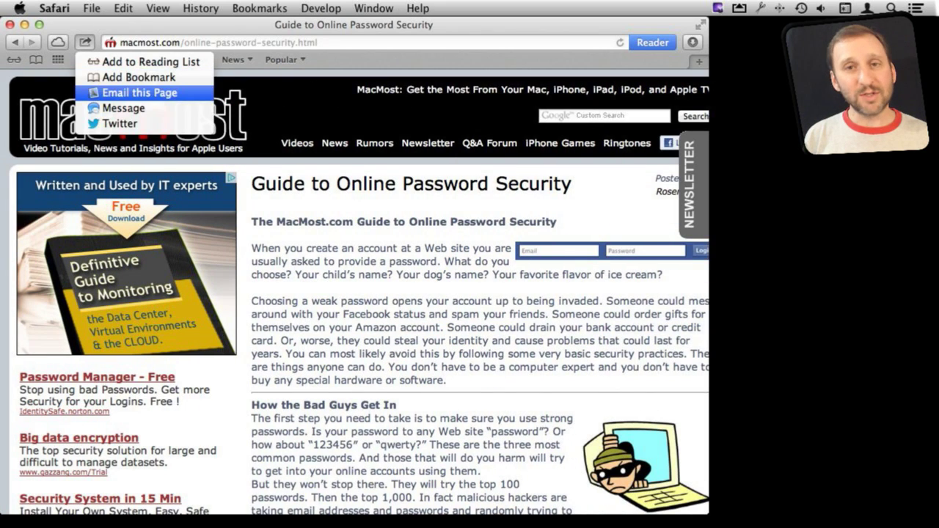
{"action": "left_click", "coordinate": [139, 92]}
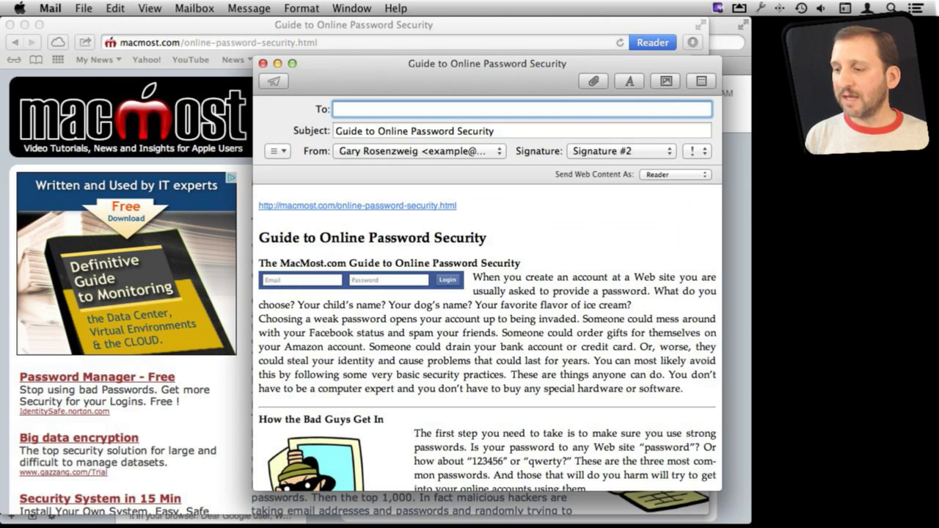
{"action": "left_click", "coordinate": [675, 174]}
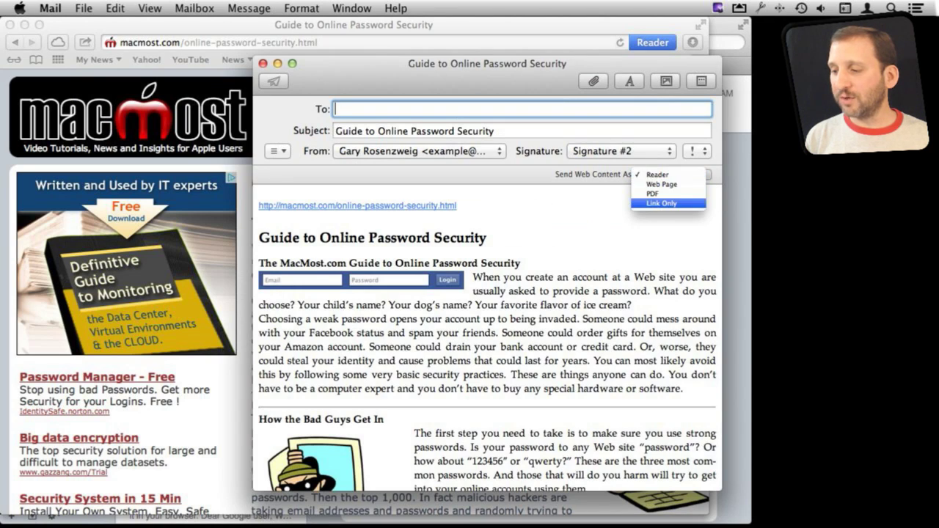
{"action": "left_click", "coordinate": [660, 194]}
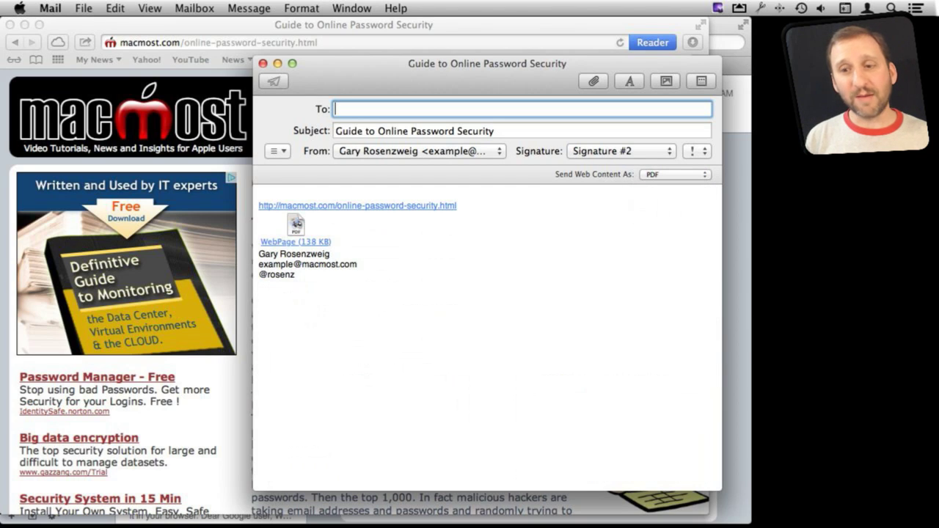
{"action": "mouse_move", "coordinate": [295, 223]}
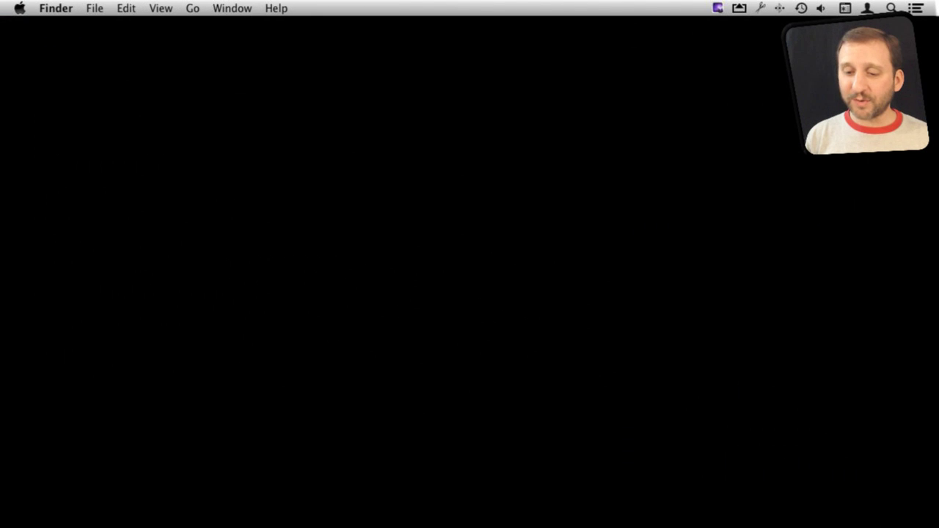
Search Launchpad for "text", move the selection between TextEdit and TextExpander, and leave Launchpad without opening either.
{"action": "mouse_move", "coordinate": [108, 510]}
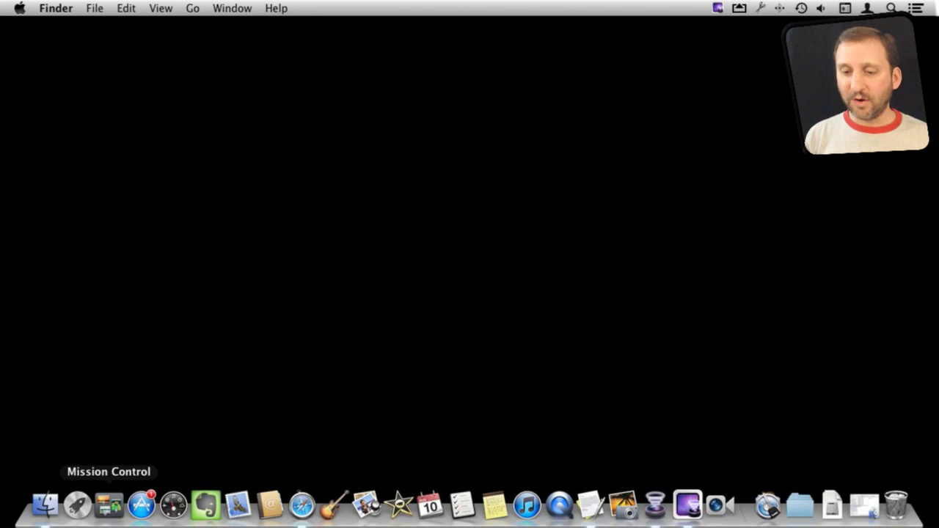
{"action": "left_click", "coordinate": [77, 506]}
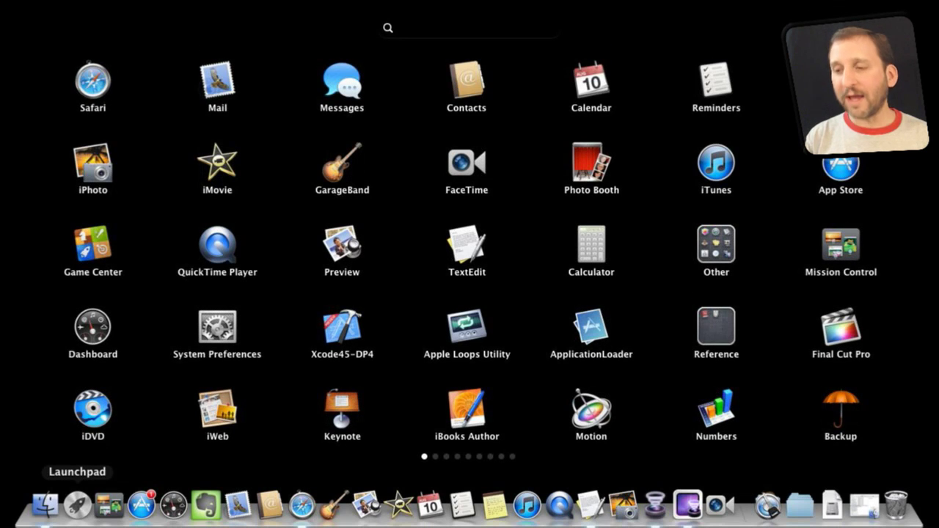
{"action": "type", "text": "text"}
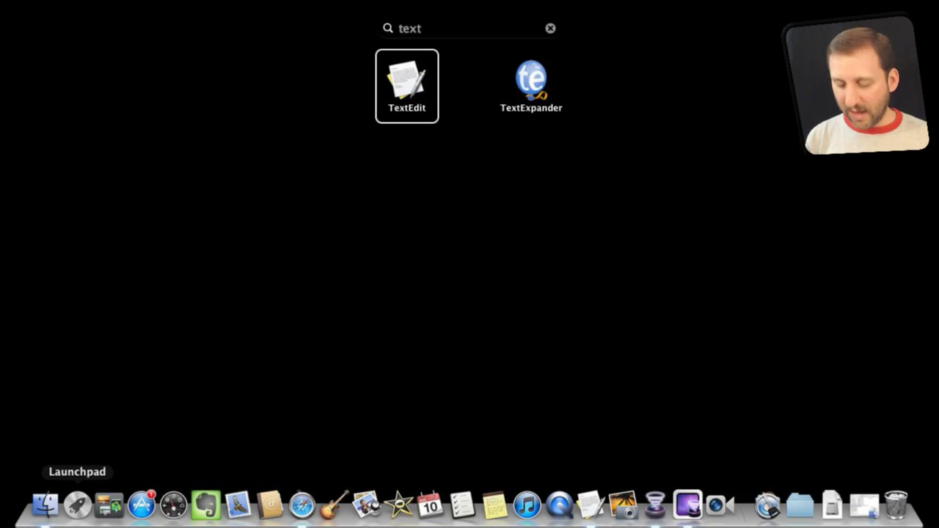
{"action": "key", "text": "Right"}
{"action": "key", "text": "Left"}
{"action": "key", "text": "Right"}
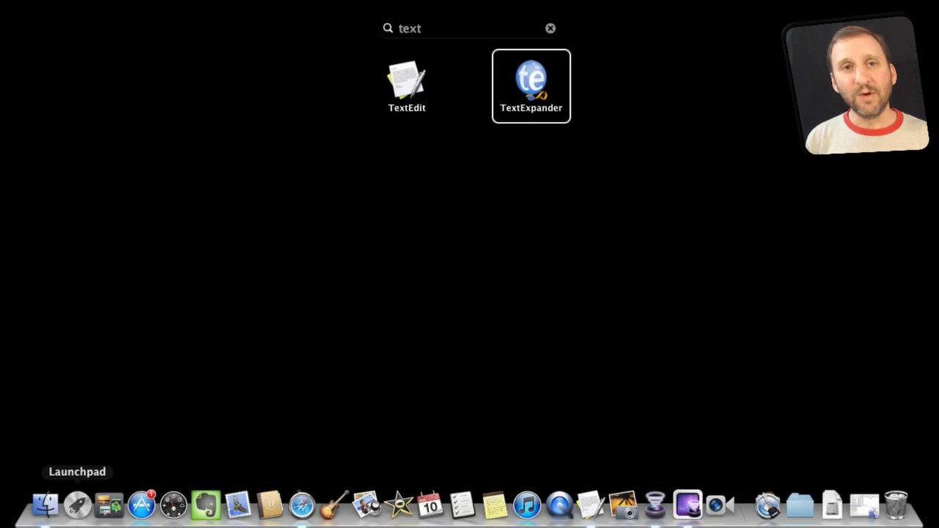
{"action": "key", "text": "Left"}
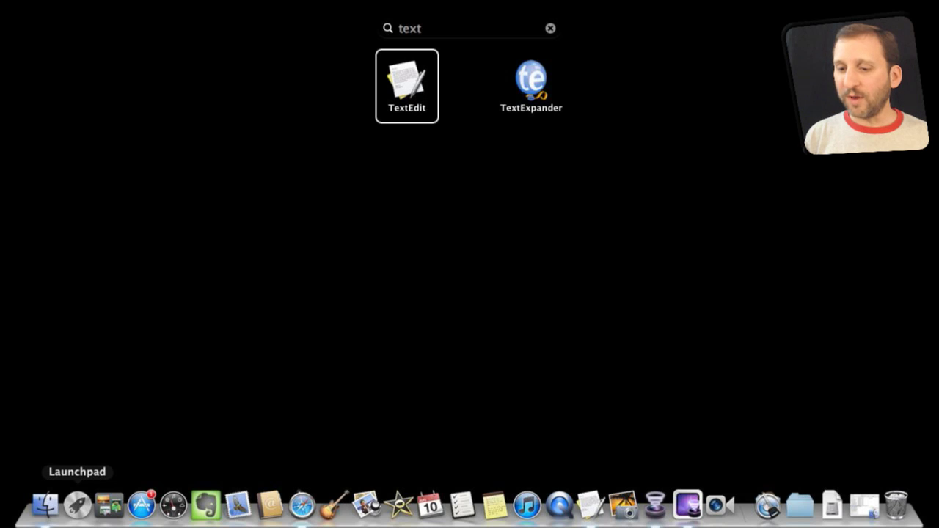
{"action": "key", "text": "Escape"}
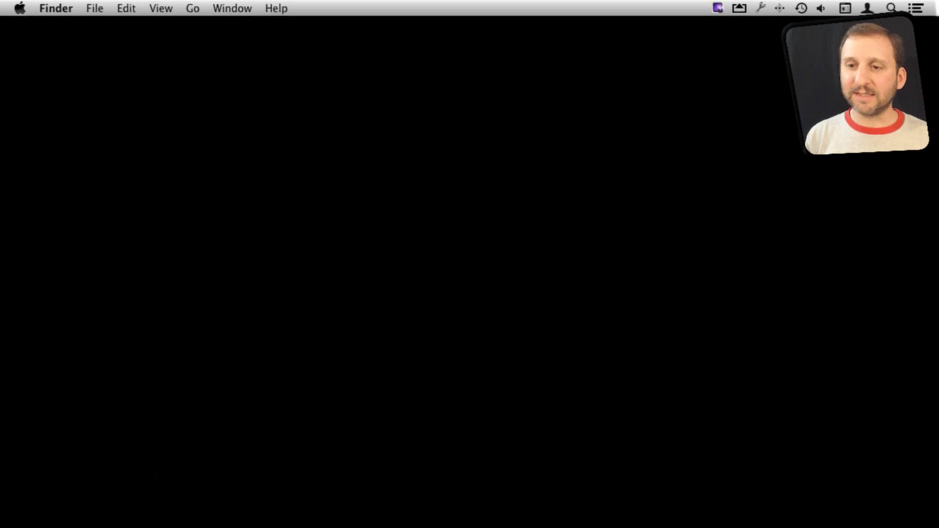
In System Preferences, display the keyboard shortcuts assigned to Launchpad & Dock.
{"action": "left_click", "coordinate": [19, 8]}
{"action": "left_click", "coordinate": [66, 76]}
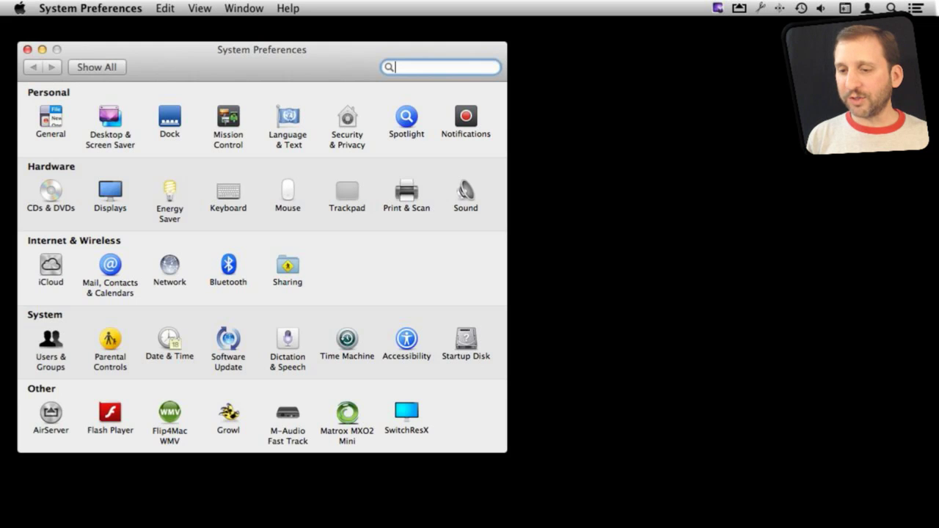
{"action": "left_click", "coordinate": [229, 196]}
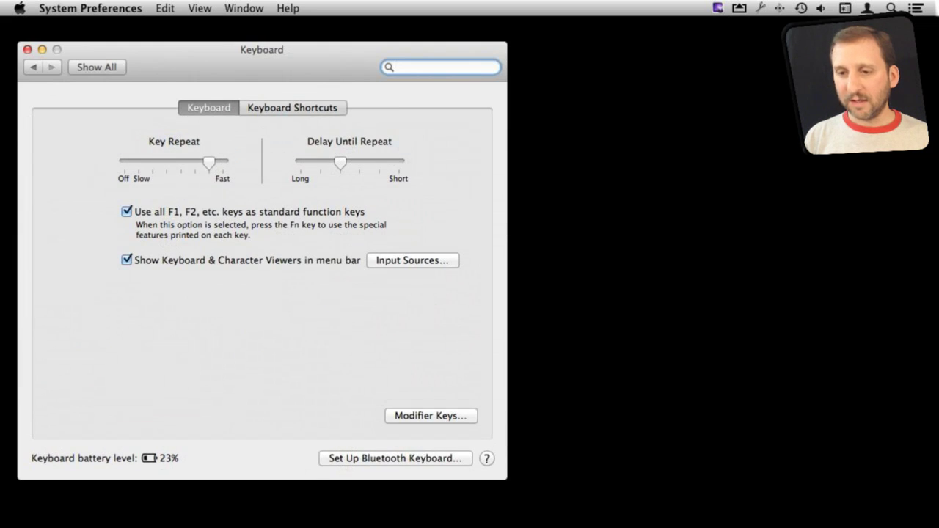
{"action": "left_click", "coordinate": [292, 108]}
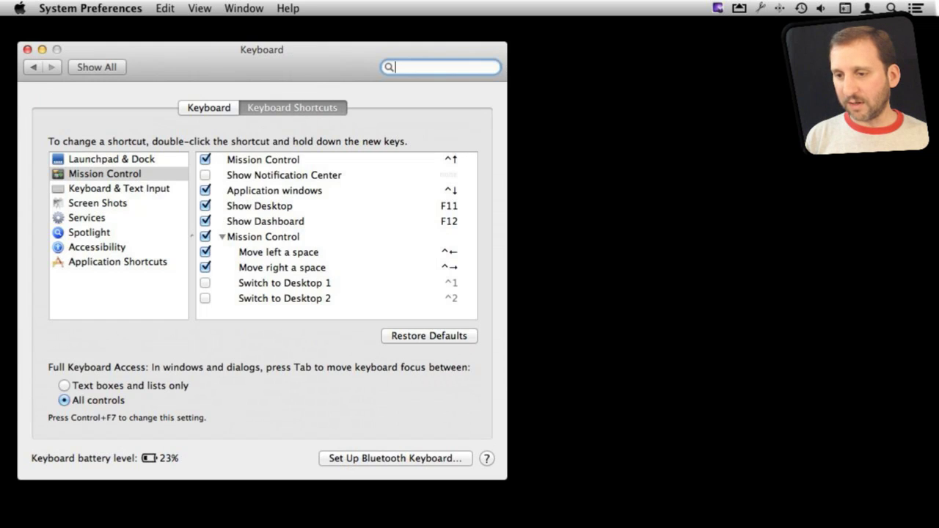
{"action": "left_click", "coordinate": [111, 160]}
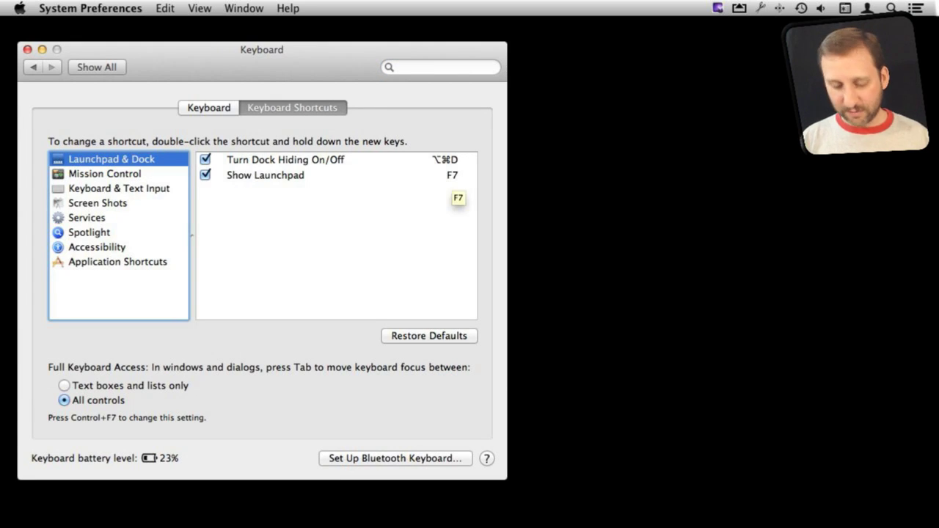
Show Launchpad, search it for "mail" and open the Mail app.
{"action": "key", "text": "F7"}
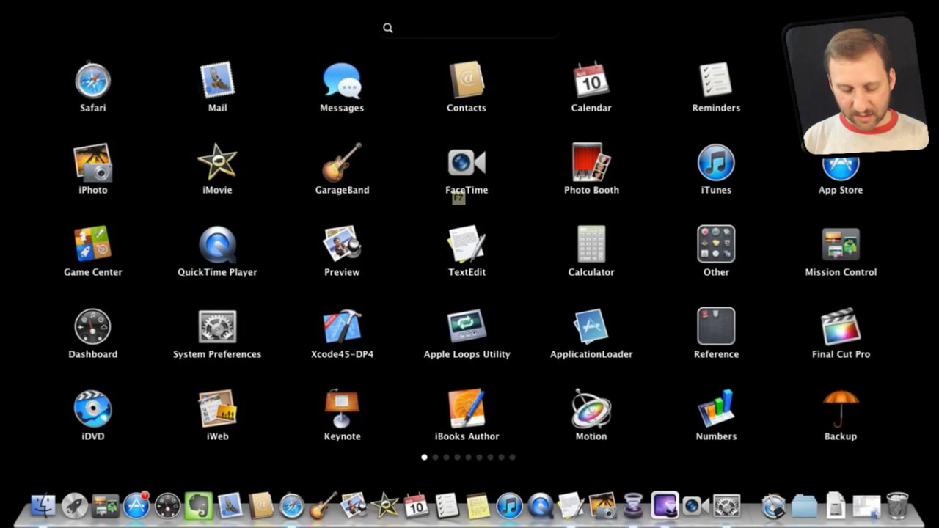
{"action": "type", "text": "mail"}
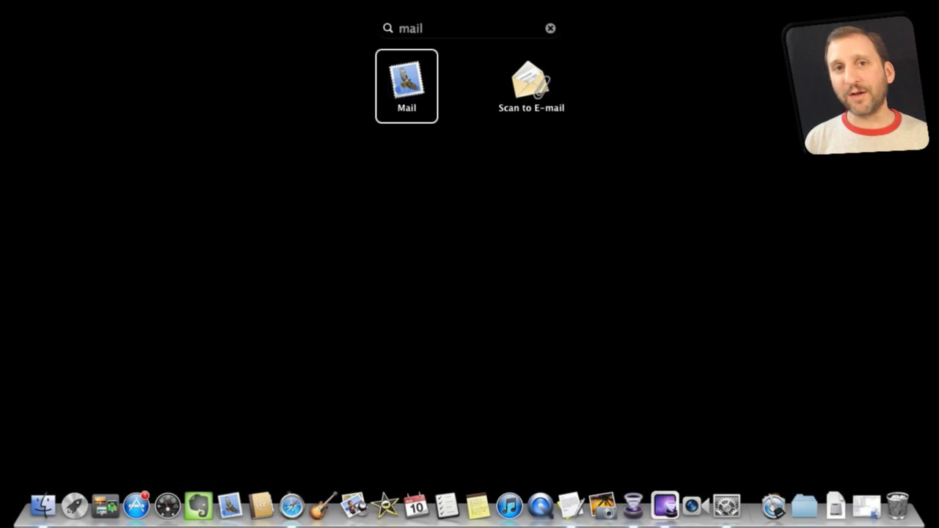
{"action": "key", "text": "Return"}
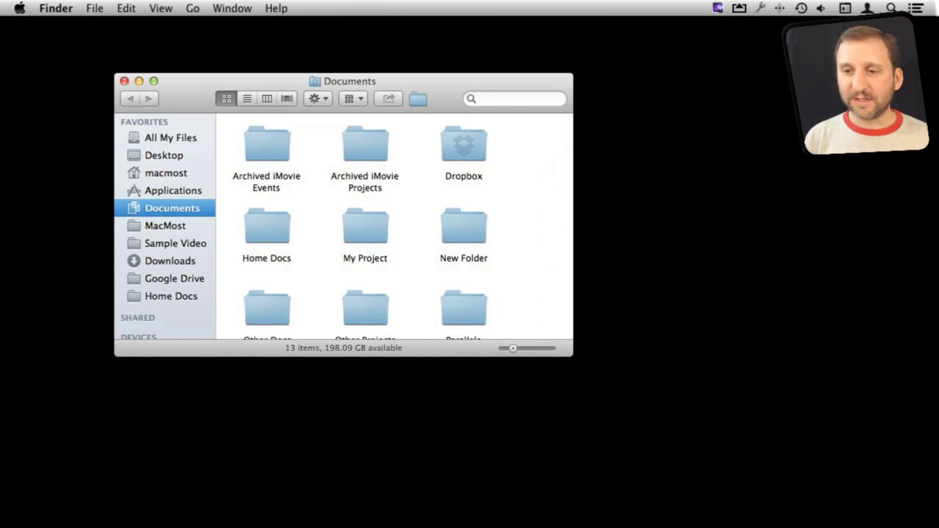
In the Finder's Documents window, hide the sidebar's Favorites items, show them again, and collapse them once more.
{"action": "left_click", "coordinate": [197, 122]}
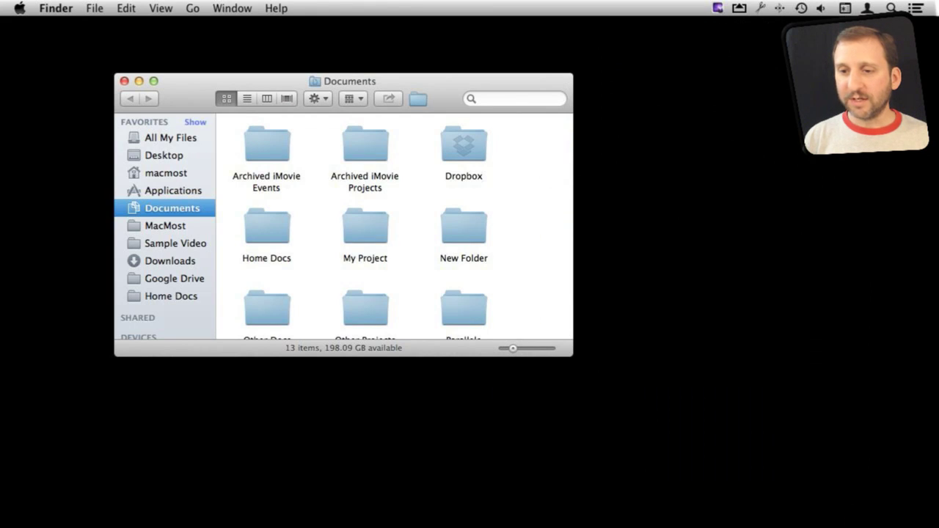
{"action": "left_click", "coordinate": [195, 122]}
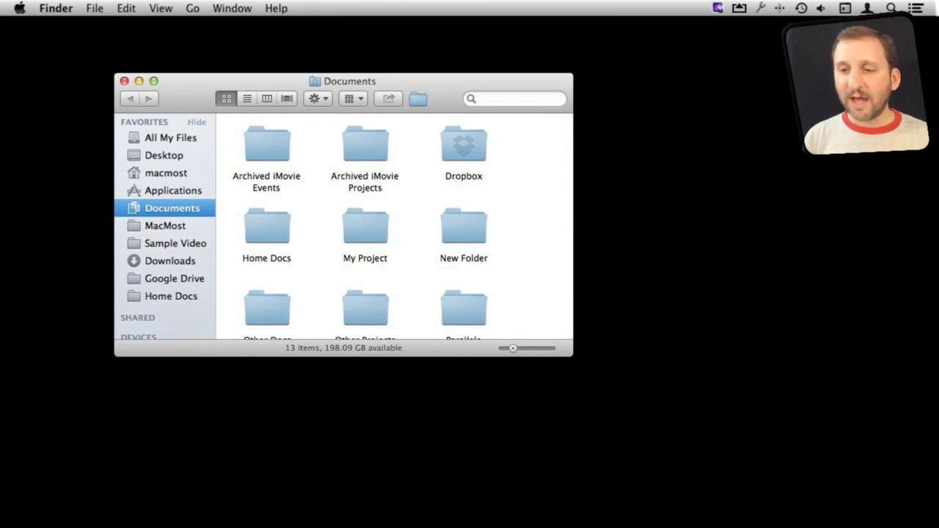
{"action": "left_click", "coordinate": [197, 122]}
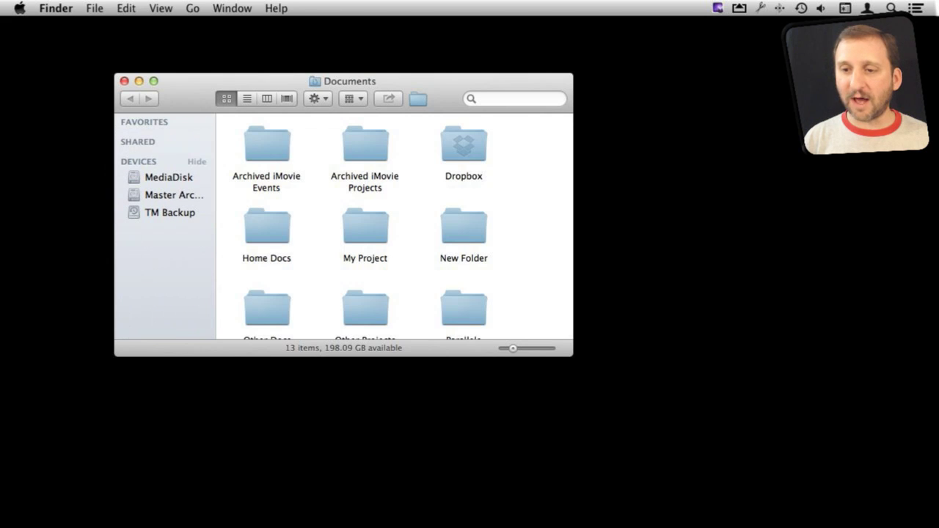
Reorder the Finder window's sidebar so that the Devices section sits above Favorites.
{"action": "left_click_drag", "start_coordinate": [139, 162], "coordinate": [139, 120]}
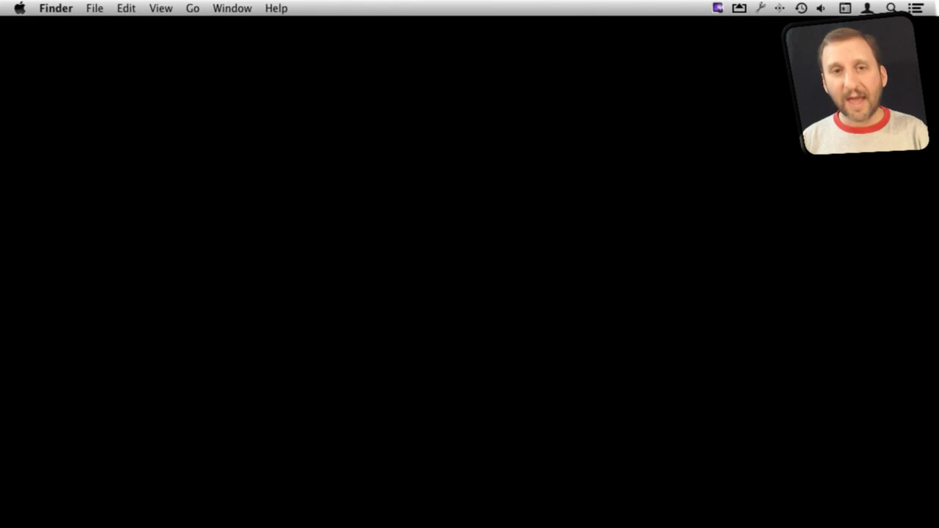
Bring up the system's quick Accessibility Options and go from there to the full Accessibility preferences.
{"action": "key", "text": "super+alt+F5"}
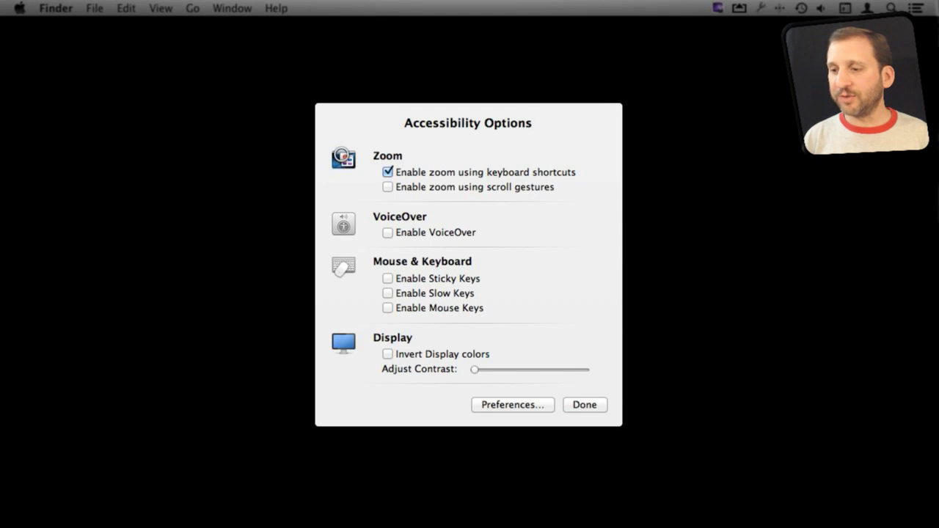
{"action": "left_click", "coordinate": [513, 405]}
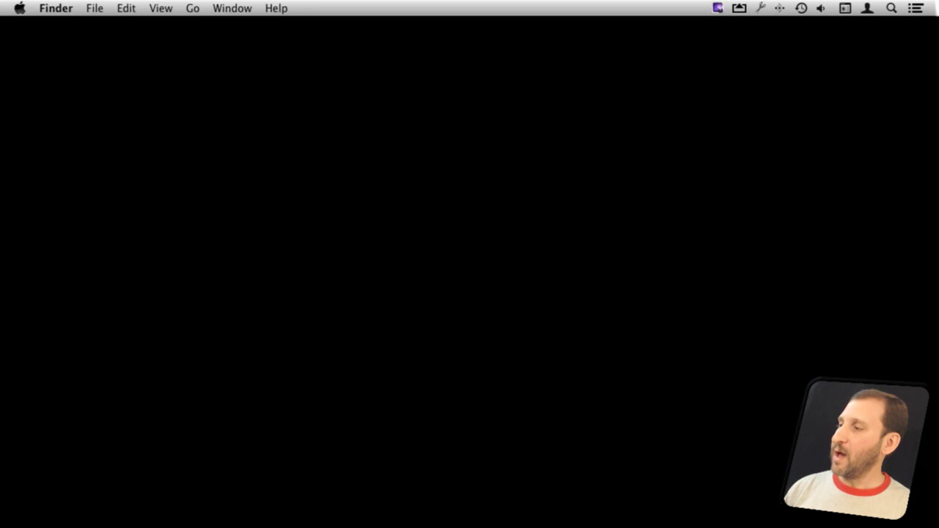
Show the system volume slider, dismiss it, and call up the volume control's alternate options.
{"action": "left_click", "coordinate": [822, 8]}
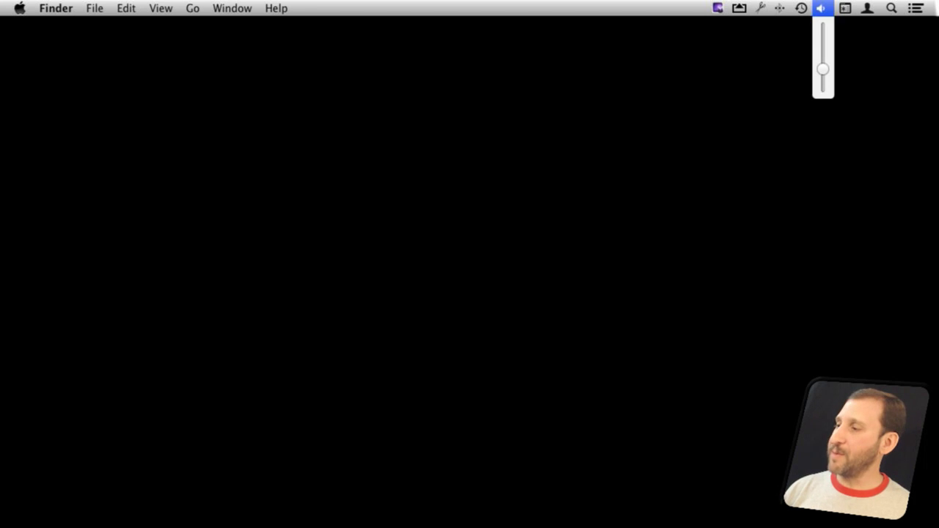
{"action": "left_click", "coordinate": [823, 8]}
{"action": "left_click", "coordinate": [823, 9], "text": "alt"}
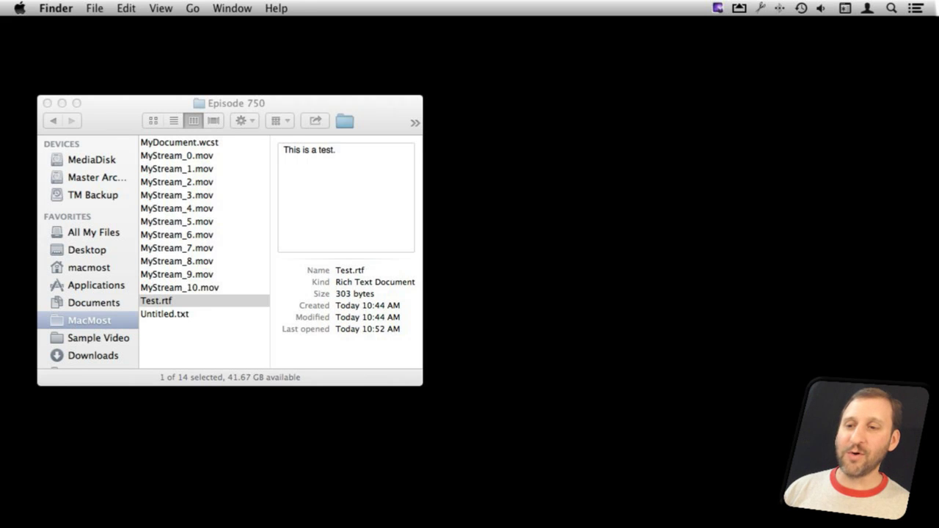
Open the encryption setup for the MediaDisk drive listed in the Finder window's sidebar.
{"action": "right_click", "coordinate": [82, 158]}
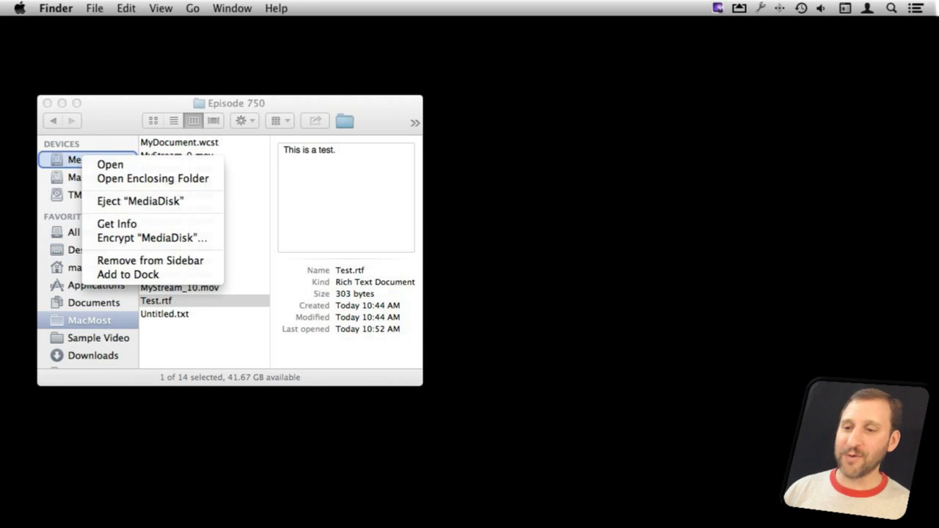
{"action": "left_click", "coordinate": [152, 238]}
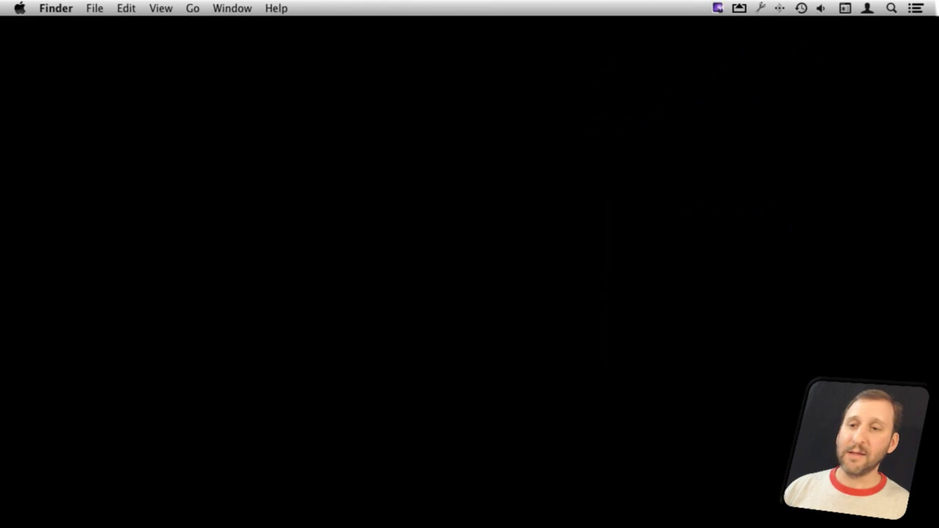
In System Preferences, show the Time Machine settings and open its backup disk selection.
{"action": "left_click", "coordinate": [19, 8]}
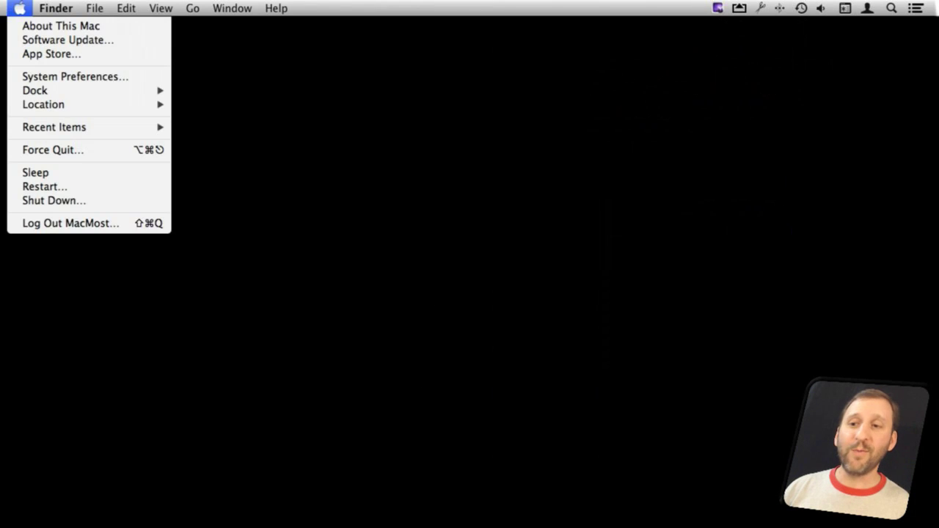
{"action": "left_click", "coordinate": [74, 77]}
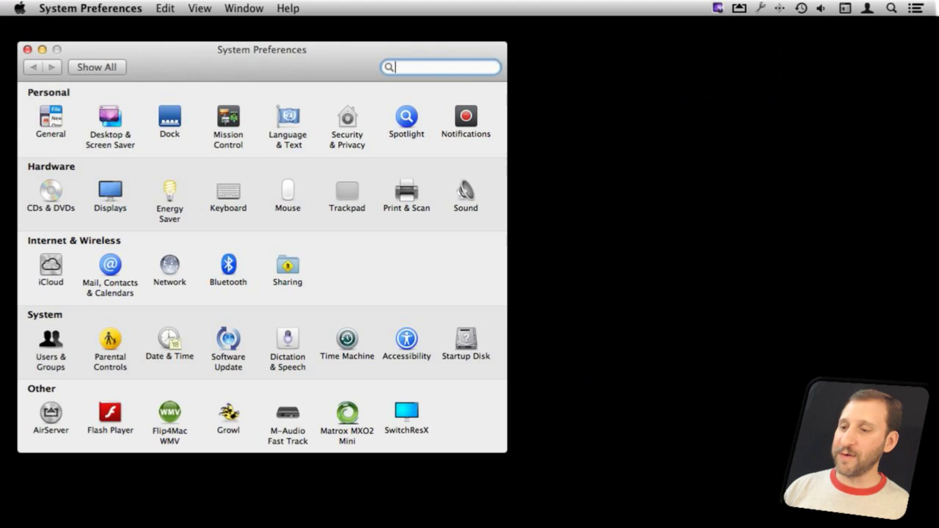
{"action": "left_click", "coordinate": [347, 339]}
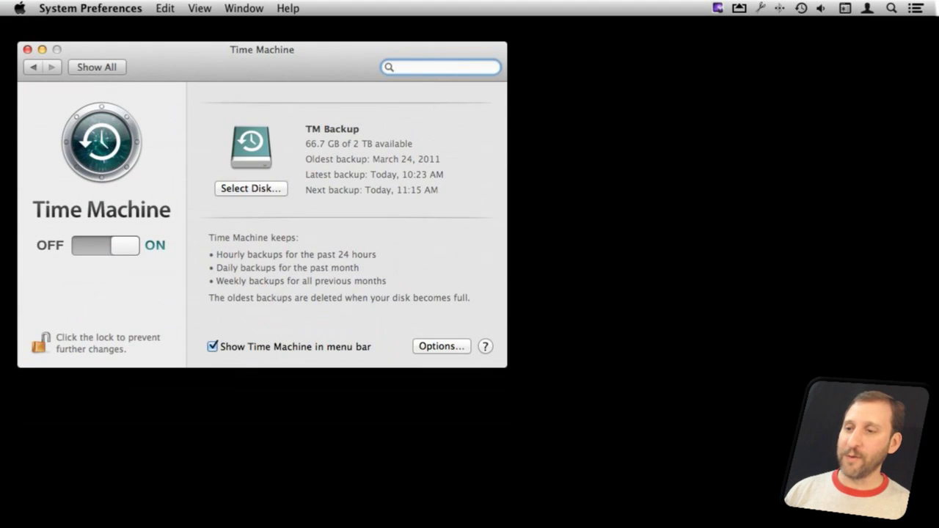
{"action": "left_click", "coordinate": [251, 188]}
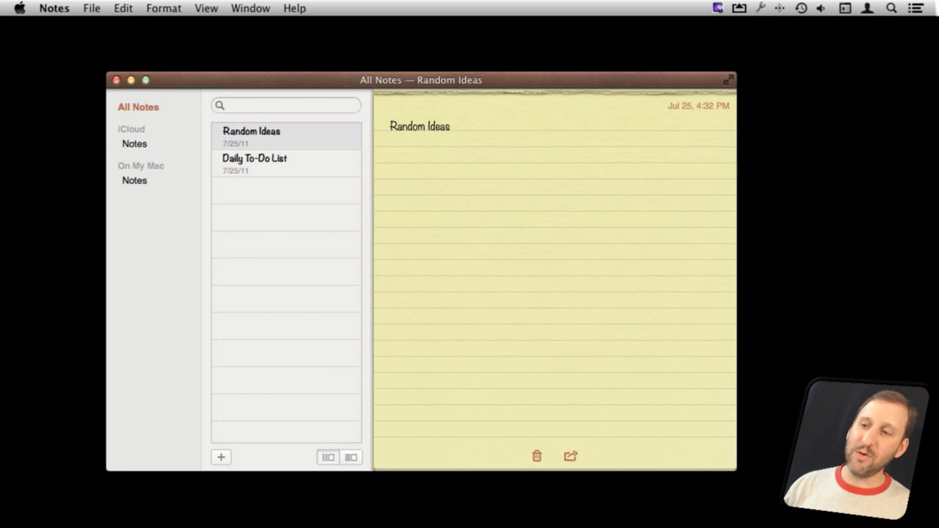
In Notes, open the Random Ideas note in its own window, shrink it to a small note, and close the main Notes window.
{"action": "double_click", "coordinate": [286, 137]}
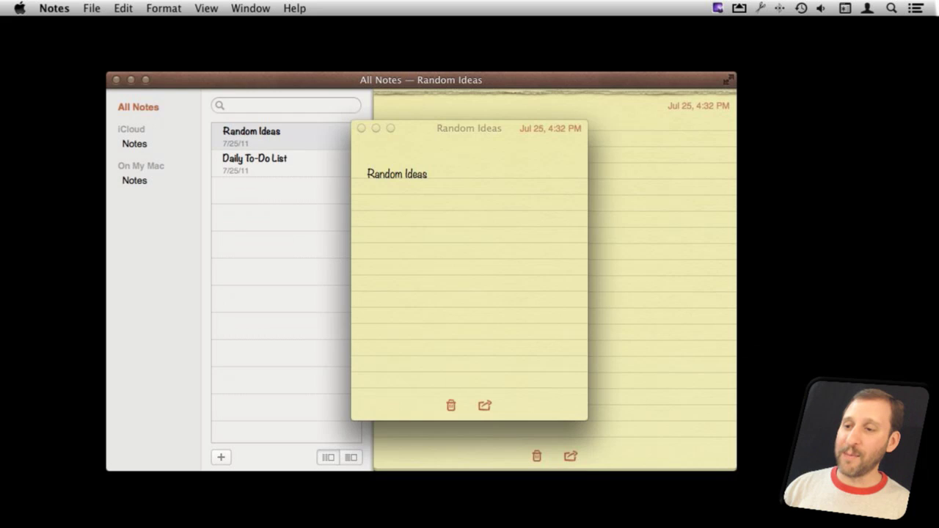
{"action": "left_click_drag", "start_coordinate": [426, 128], "coordinate": [303, 51]}
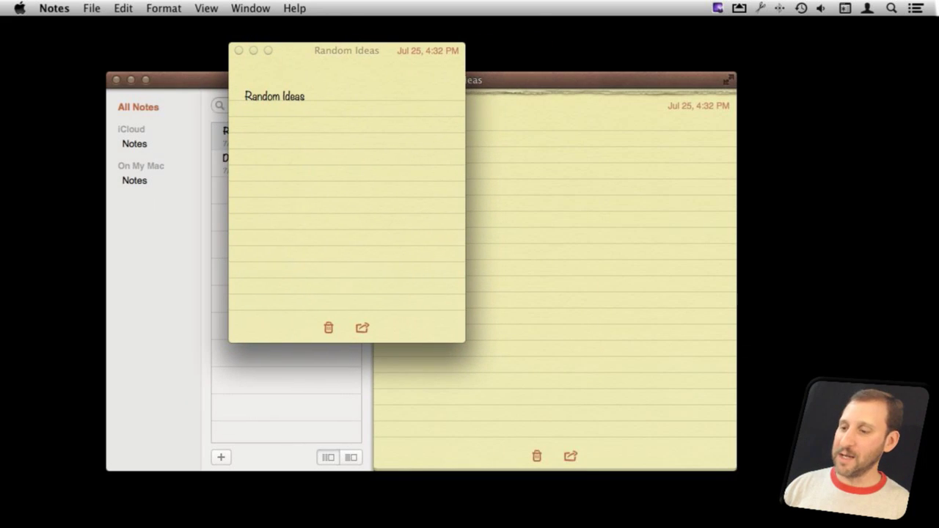
{"action": "left_click_drag", "start_coordinate": [464, 342], "coordinate": [373, 191]}
{"action": "left_click", "coordinate": [177, 80]}
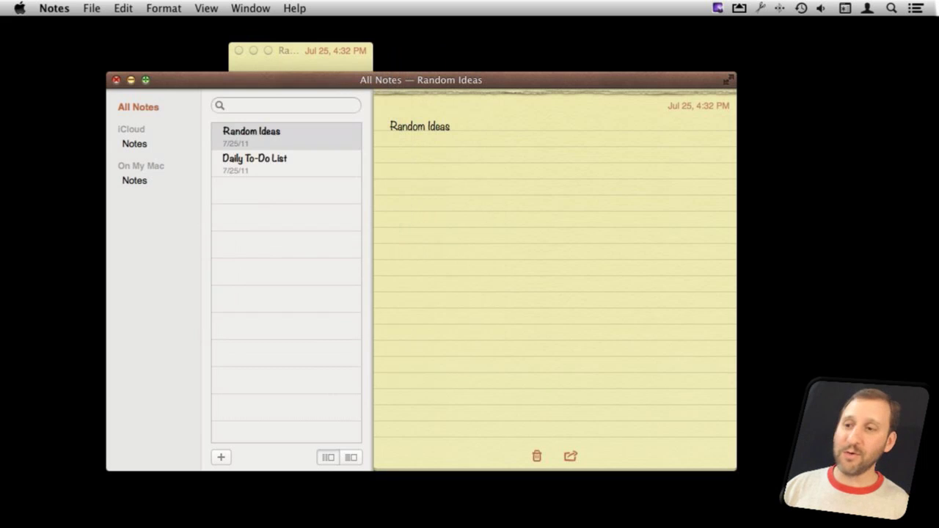
{"action": "left_click", "coordinate": [117, 80]}
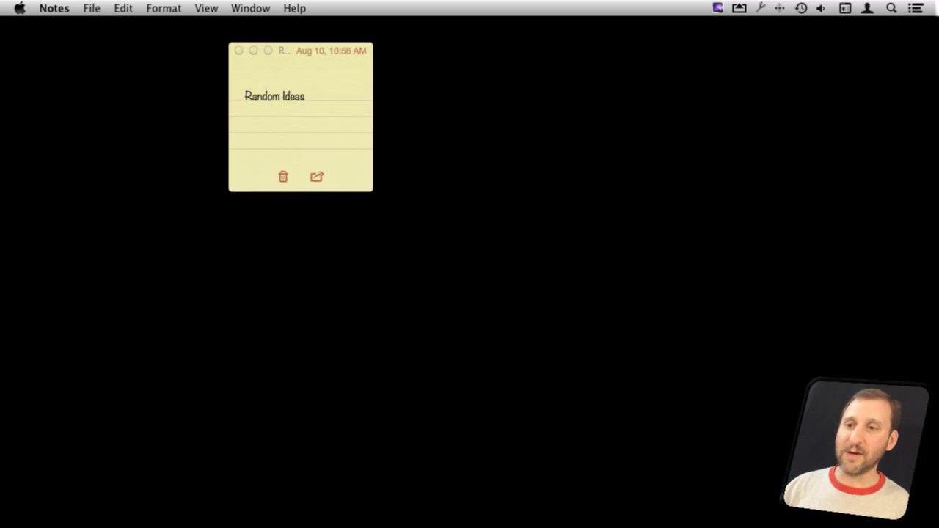
Switch to Finder and move the floating Random Ideas note toward the desktop's upper-left corner.
{"action": "key", "text": "super+Tab"}
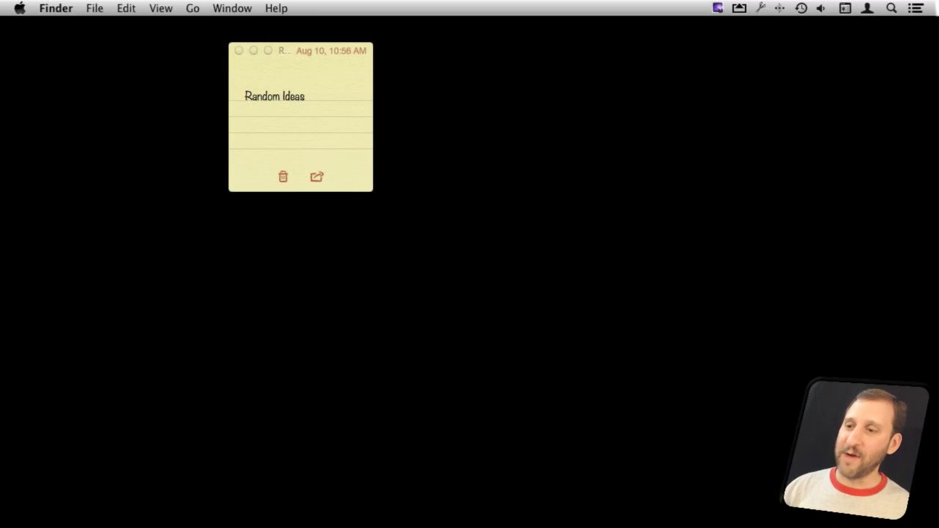
{"action": "left_click_drag", "start_coordinate": [287, 51], "coordinate": [111, 62]}
{"action": "left_click", "coordinate": [274, 181]}
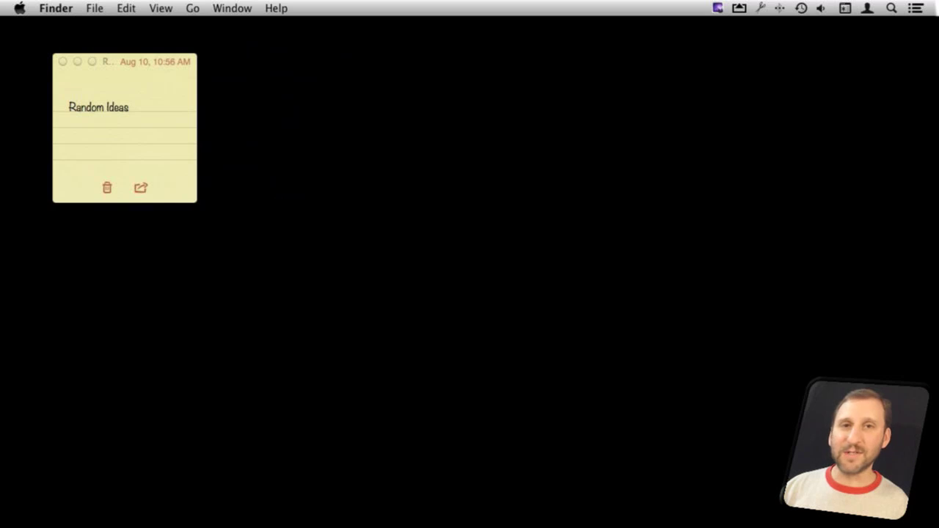
Bring Notes back to the front and quit it with the Random Ideas note still open.
{"action": "left_click", "coordinate": [126, 125]}
{"action": "left_click", "coordinate": [92, 8]}
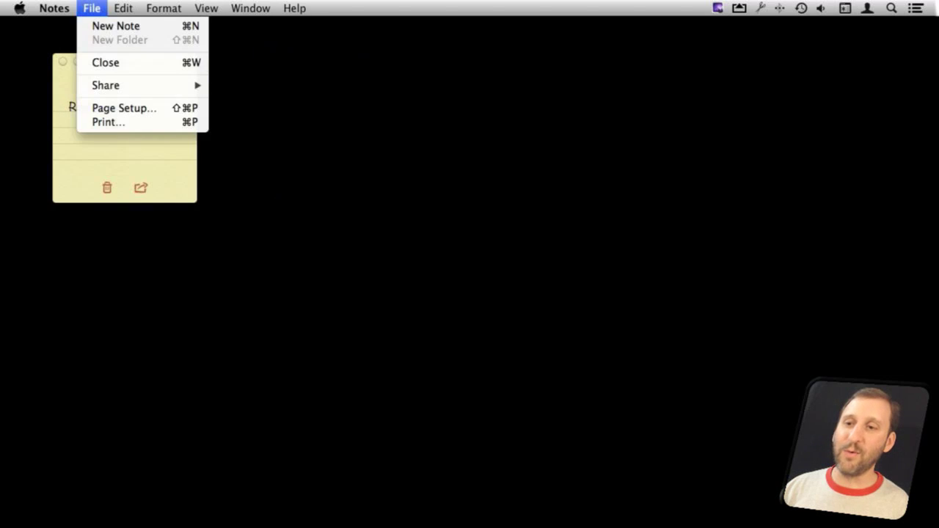
{"action": "mouse_move", "coordinate": [54, 8]}
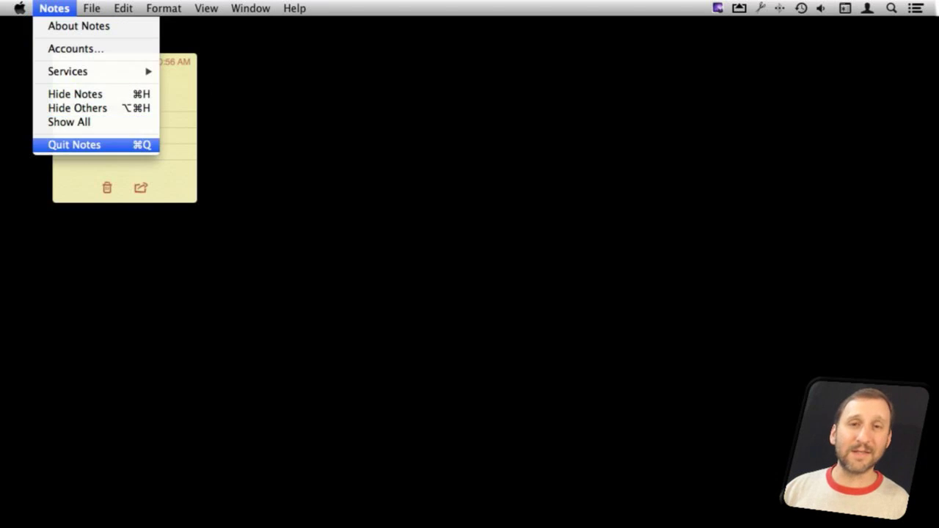
{"action": "left_click", "coordinate": [75, 145]}
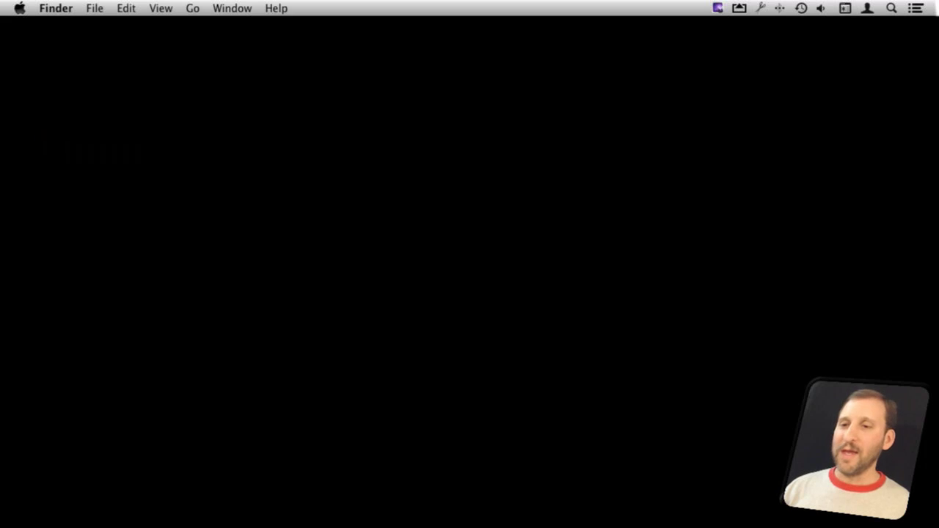